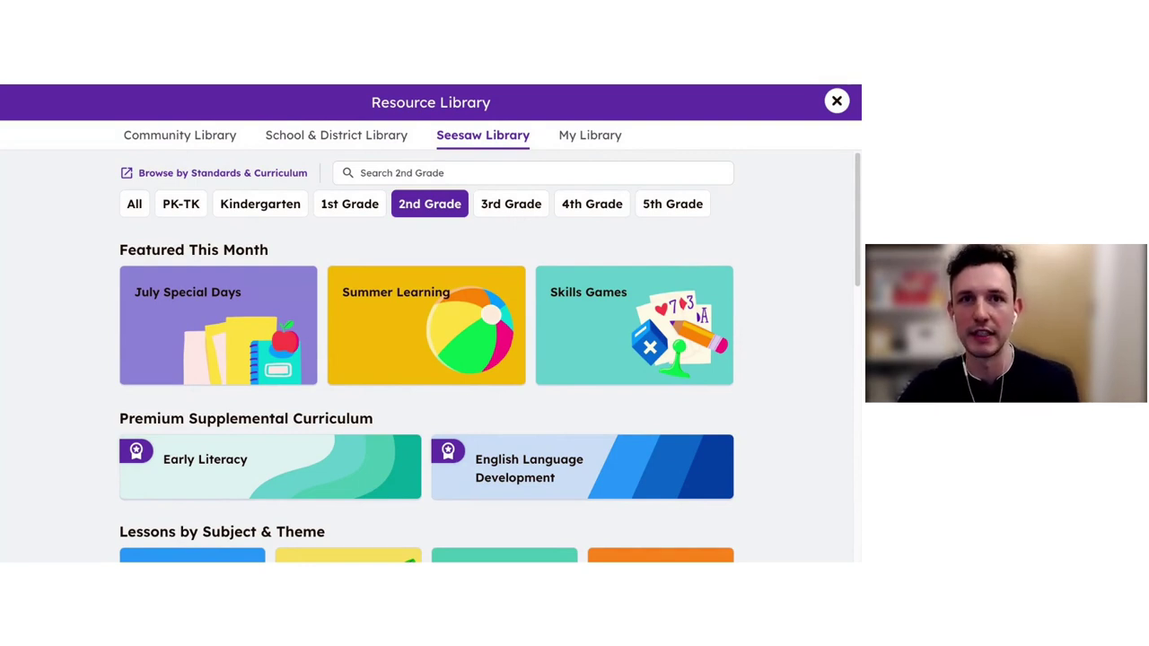
Open the Power Blocks lesson "How Do I Skip Count by 5s, 10s, and 100s?" from the 2nd Grade Math collection.
scroll(777, 294, down, 3)
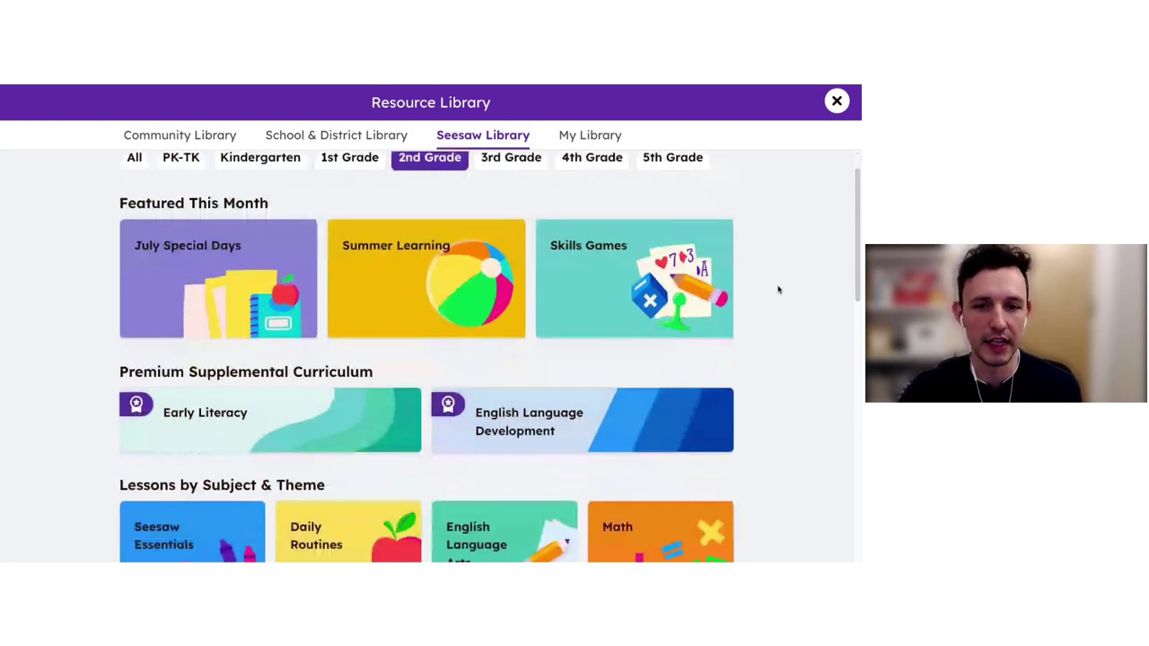
scroll(791, 288, down, 1)
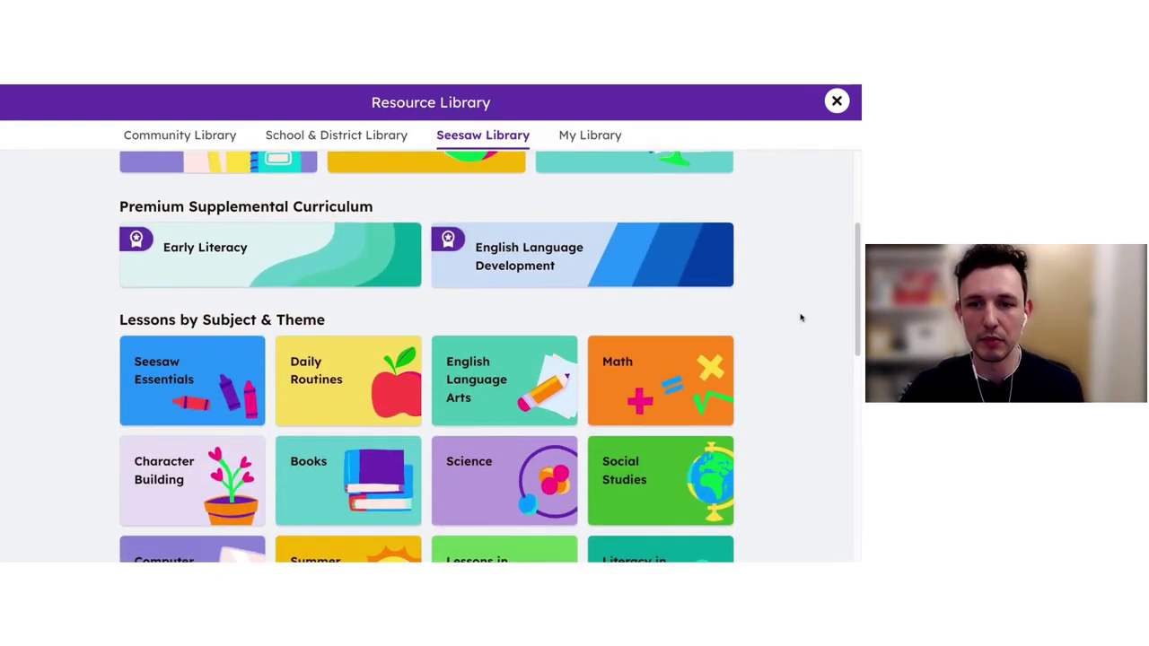
click(696, 378)
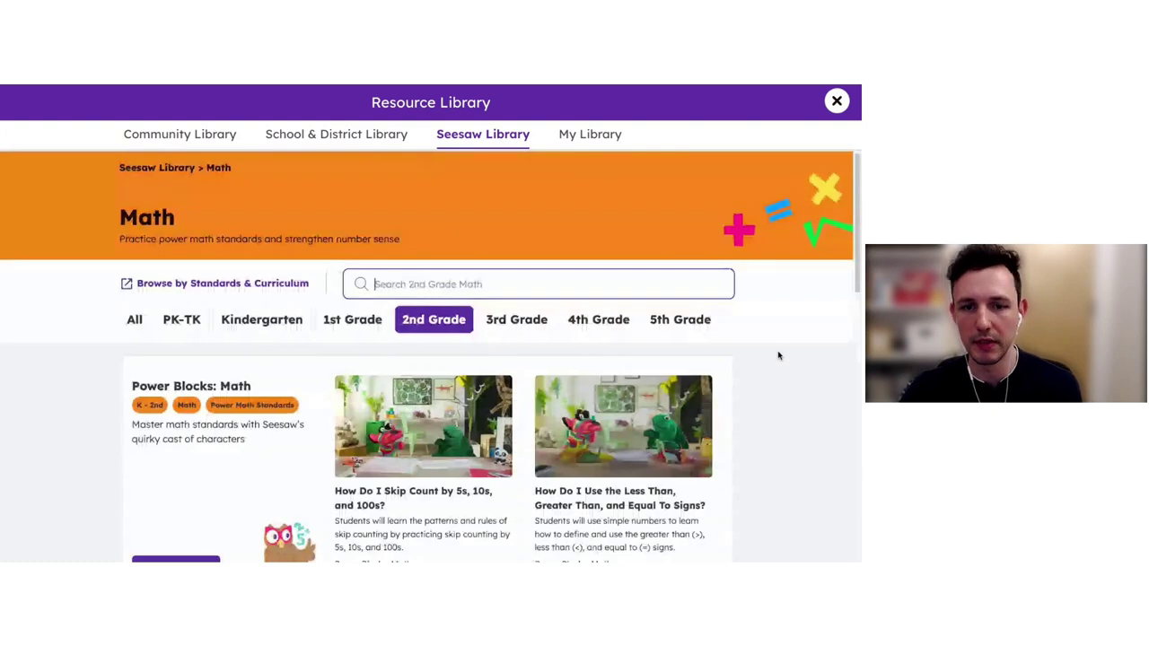
scroll(777, 355, down, 1)
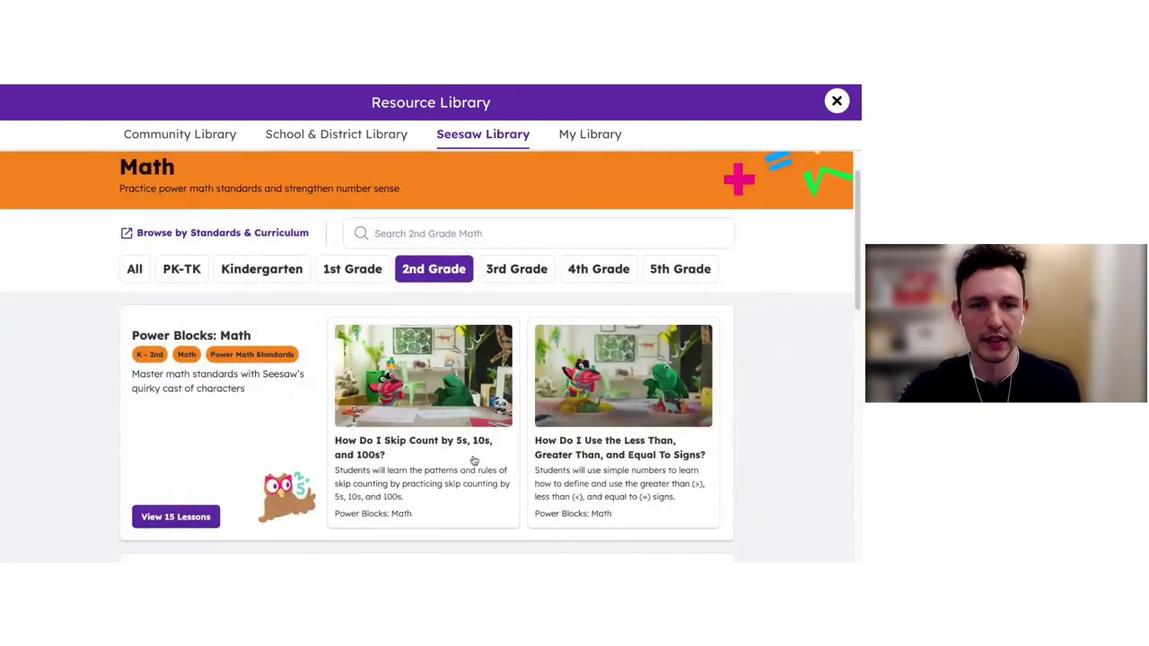
click(474, 461)
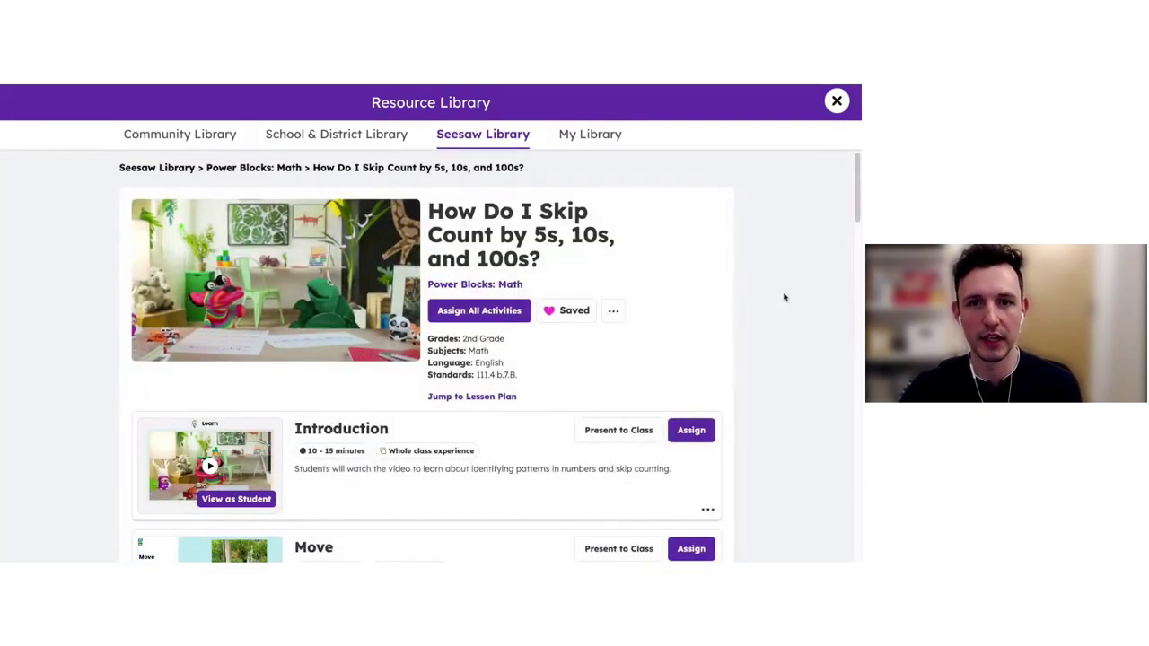
Look over the skip-counting lesson's details and highlight its Standards line.
scroll(784, 297, down, 1)
scroll(784, 297, up, 1)
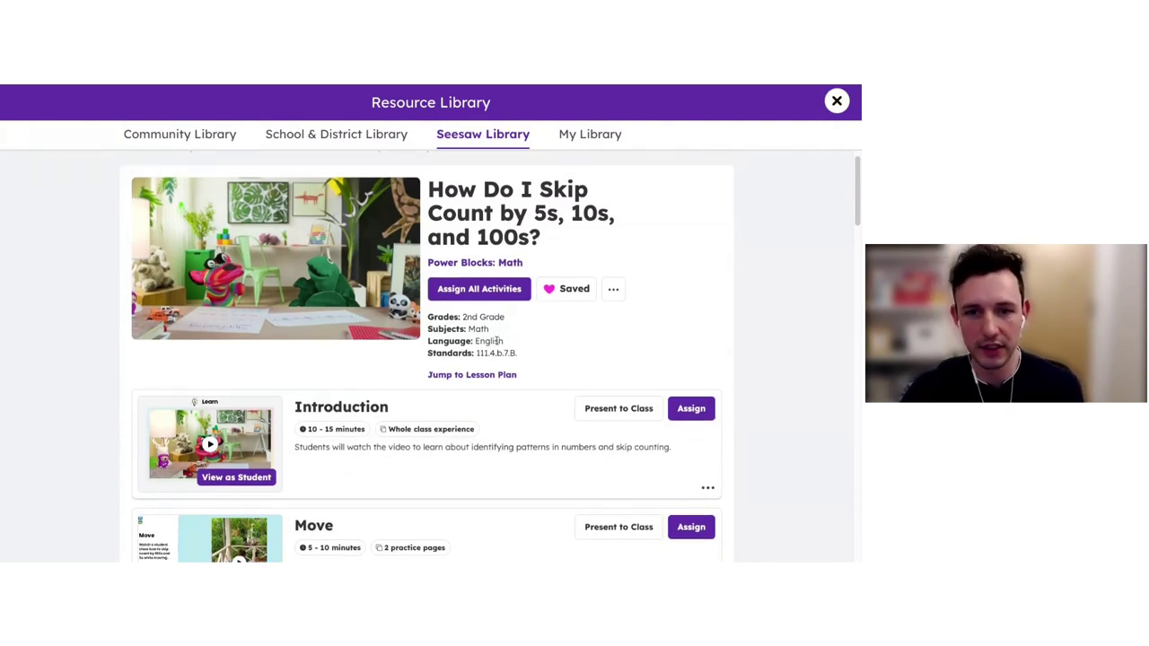
triple_click(470, 354)
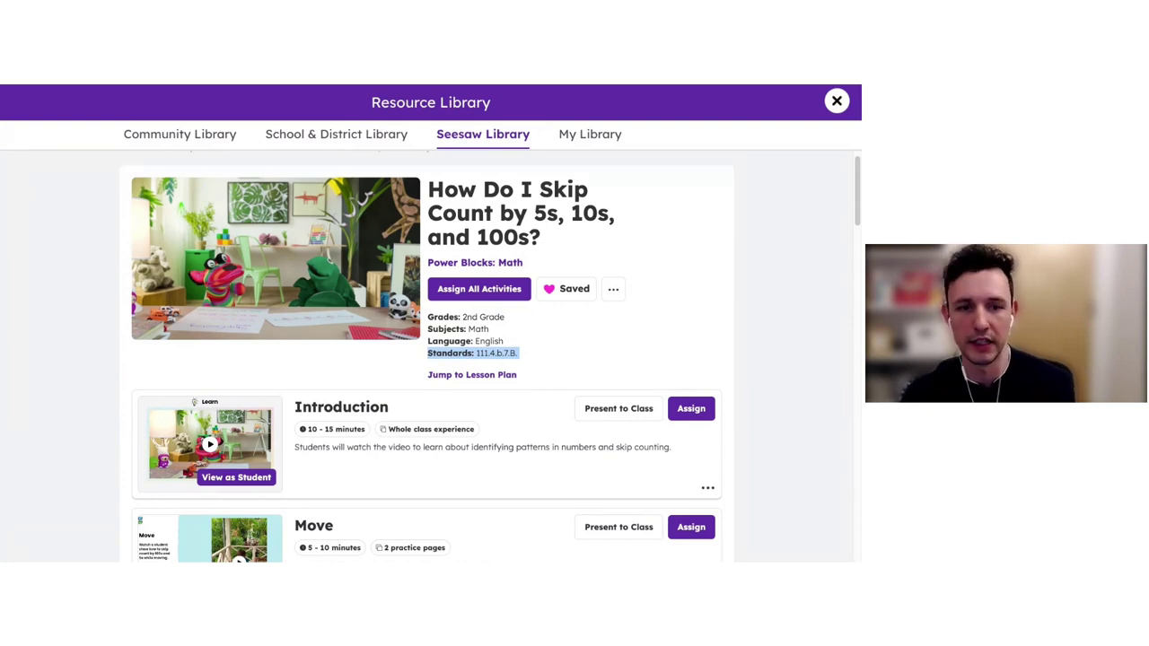
Start assigning the lesson's Move activity, with the English class chosen as the recipient.
scroll(759, 294, down, 2)
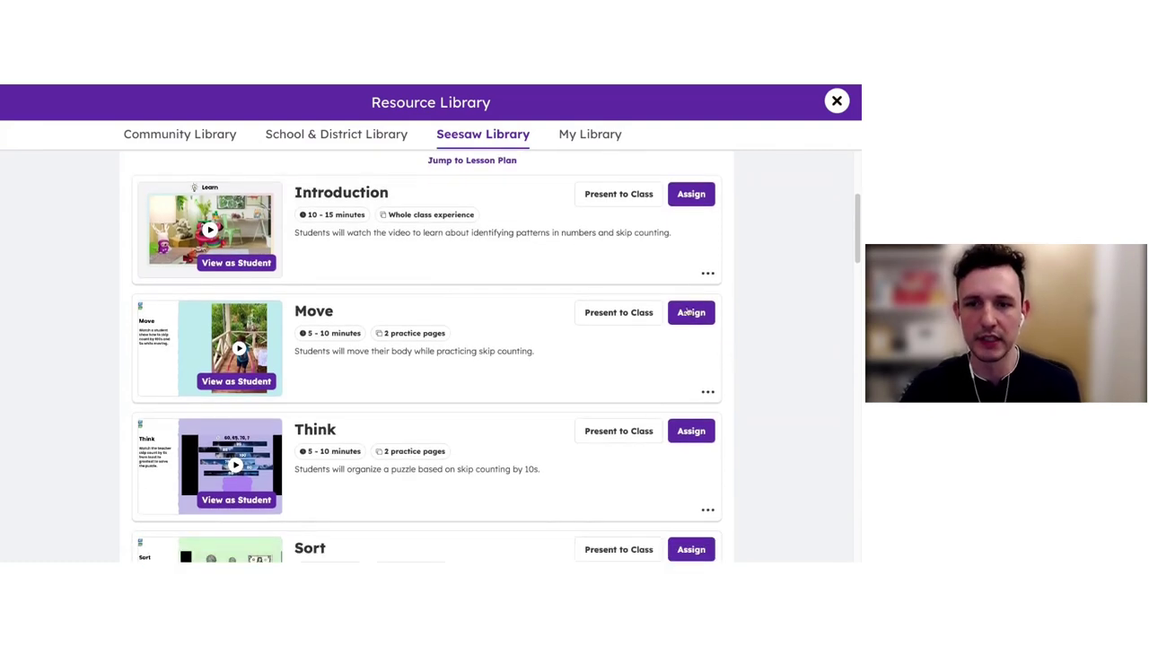
click(689, 313)
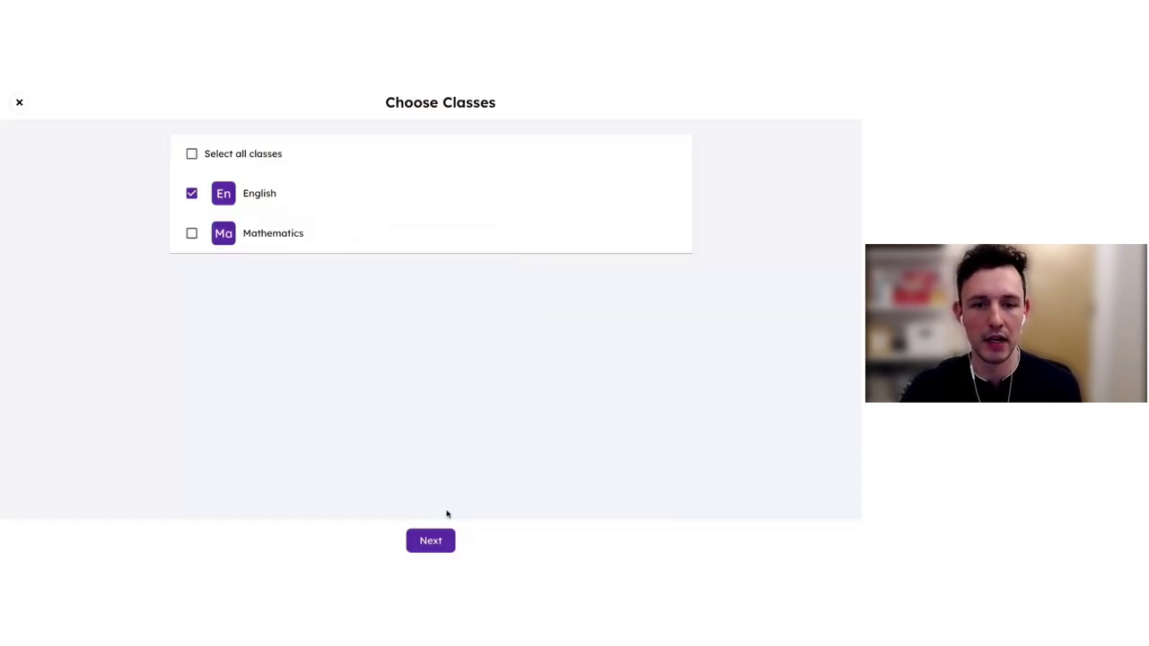
click(440, 538)
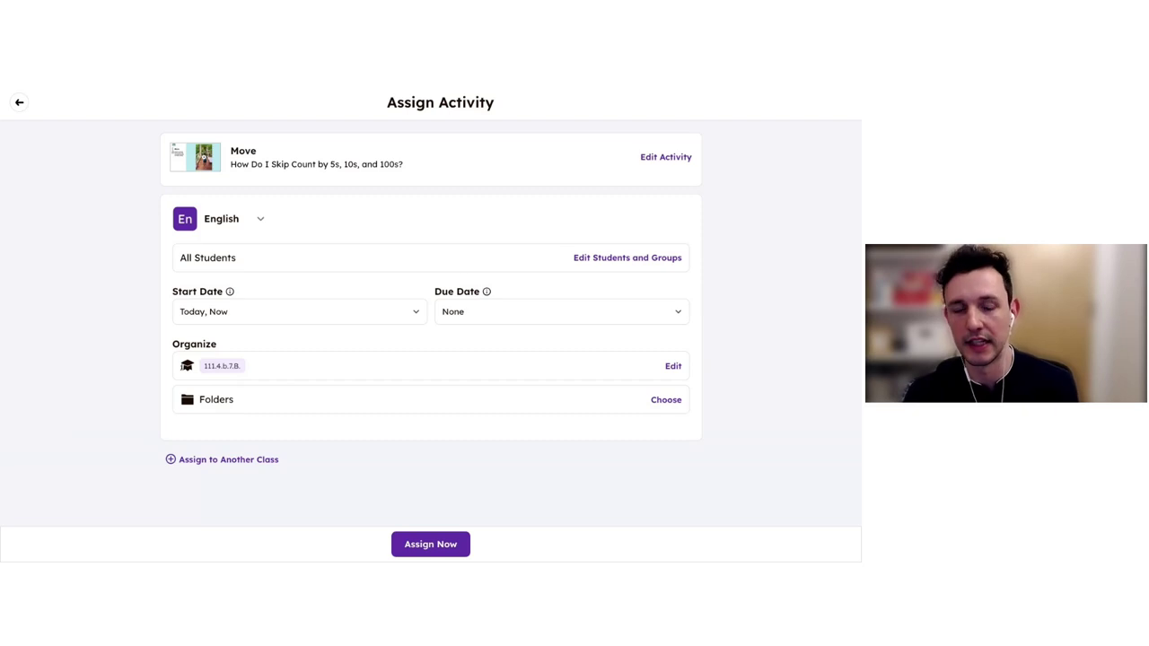
Filter the Texas 2nd Grade standards to Mathematics, search for "model", and add standard 111.4.b.6.A. to the assignment's saved tags.
click(673, 367)
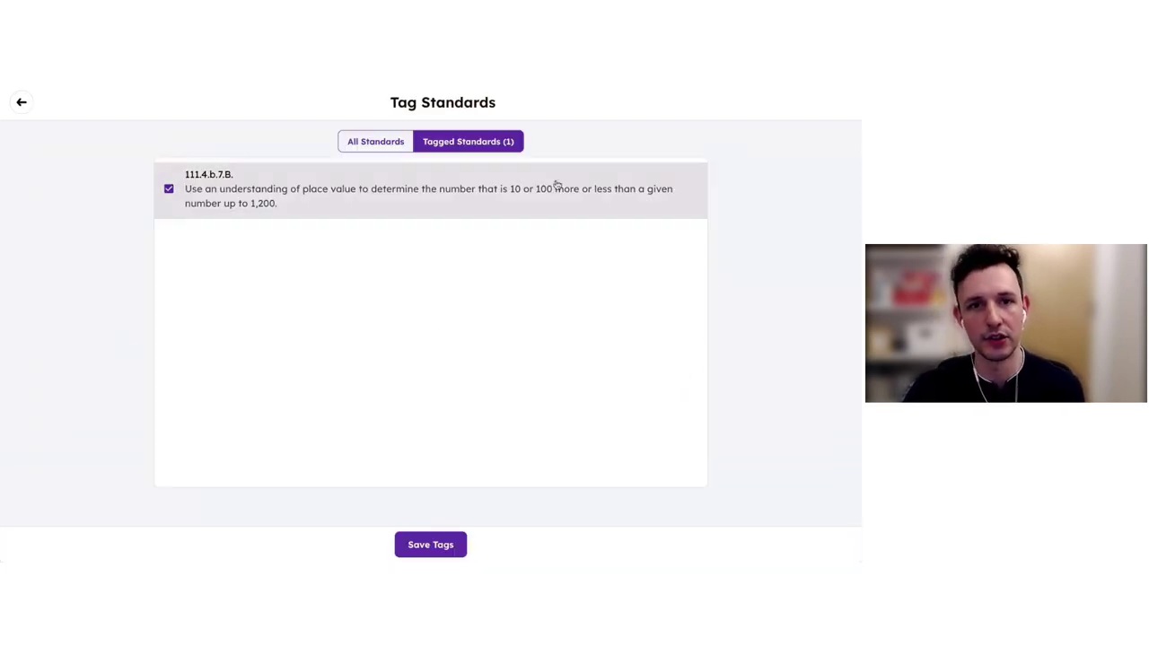
click(380, 148)
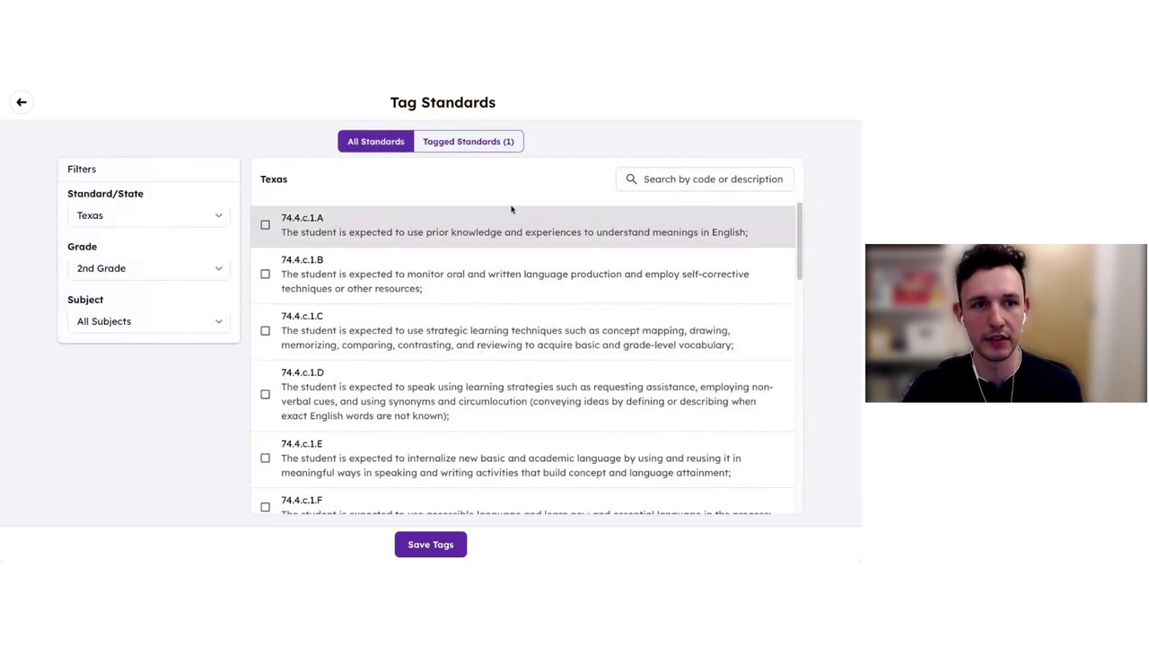
click(146, 328)
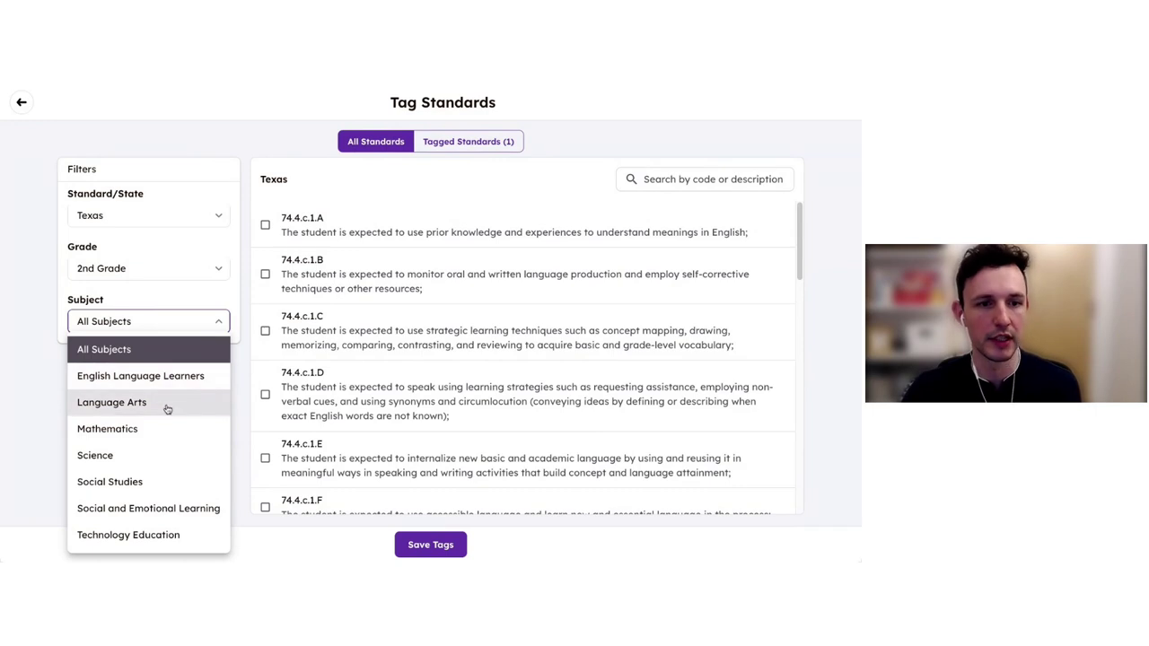
click(154, 435)
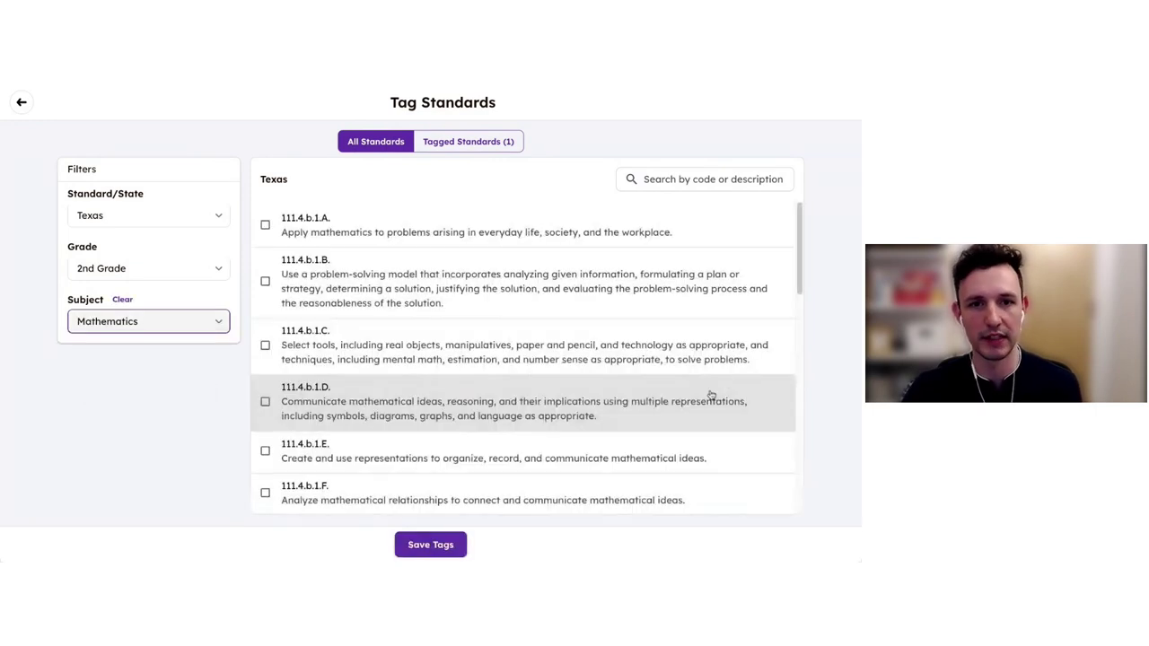
click(690, 180)
text(model)
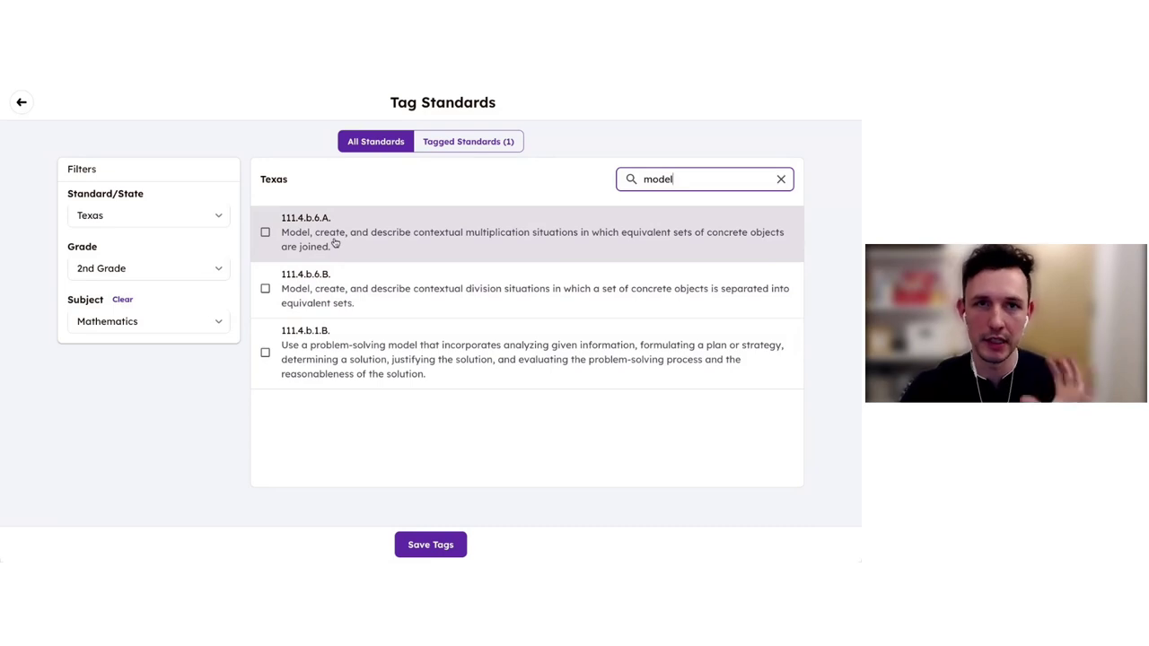
click(265, 232)
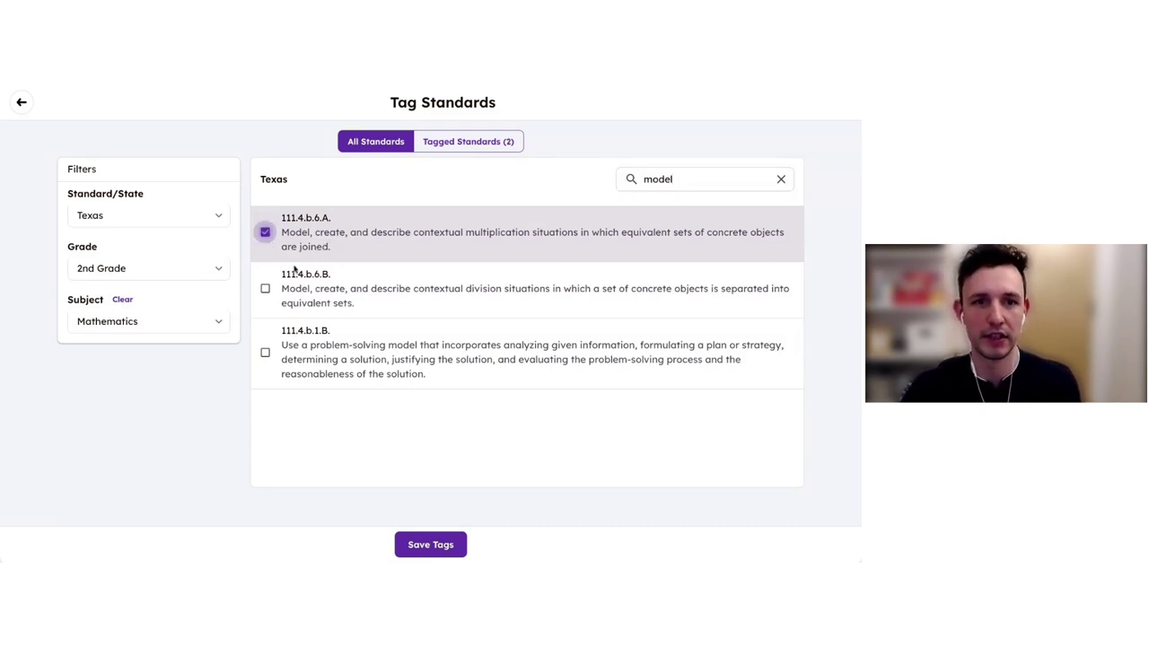
click(484, 140)
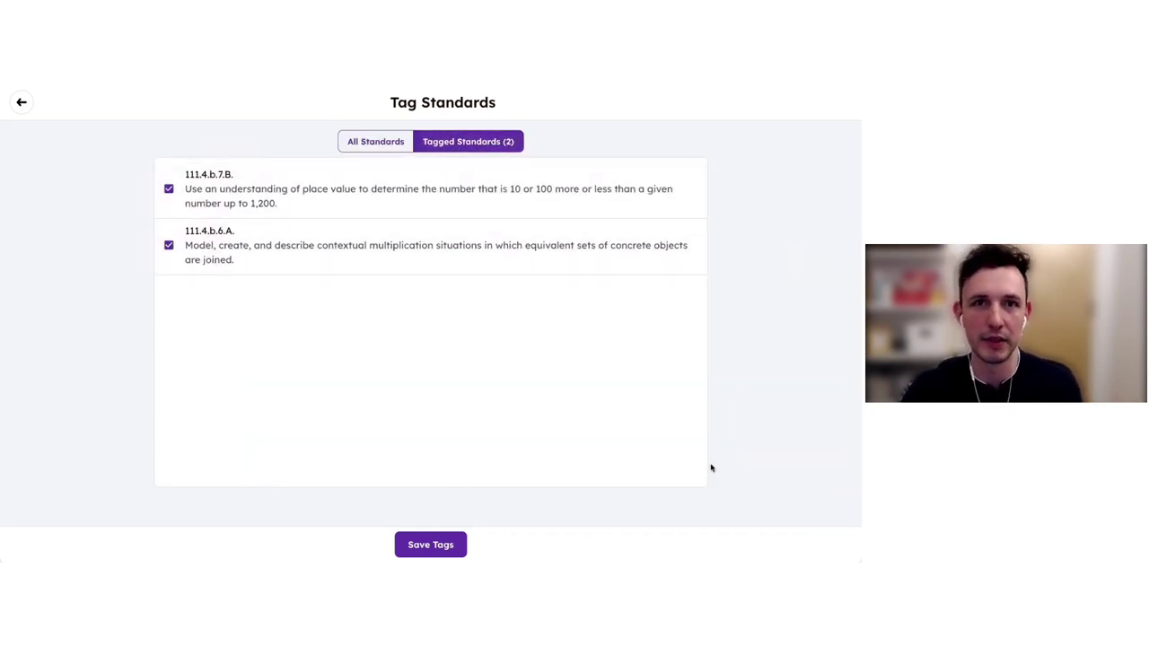
click(446, 546)
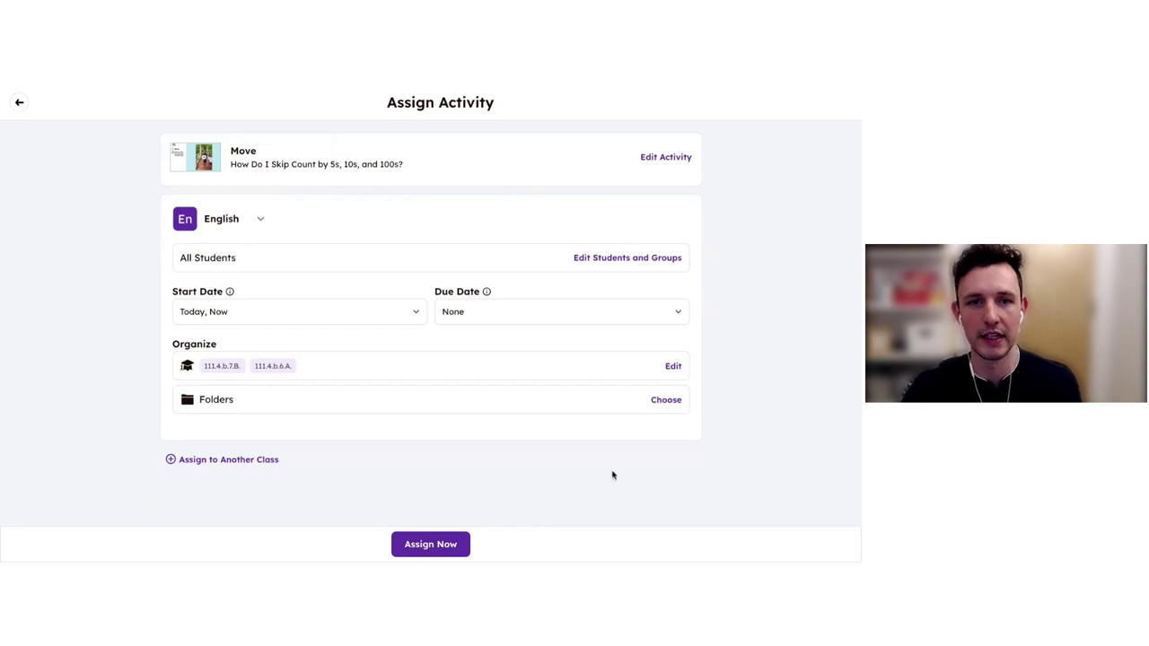
Assign the Move activity to the English class and open its response overview to check the tagged standards.
click(454, 544)
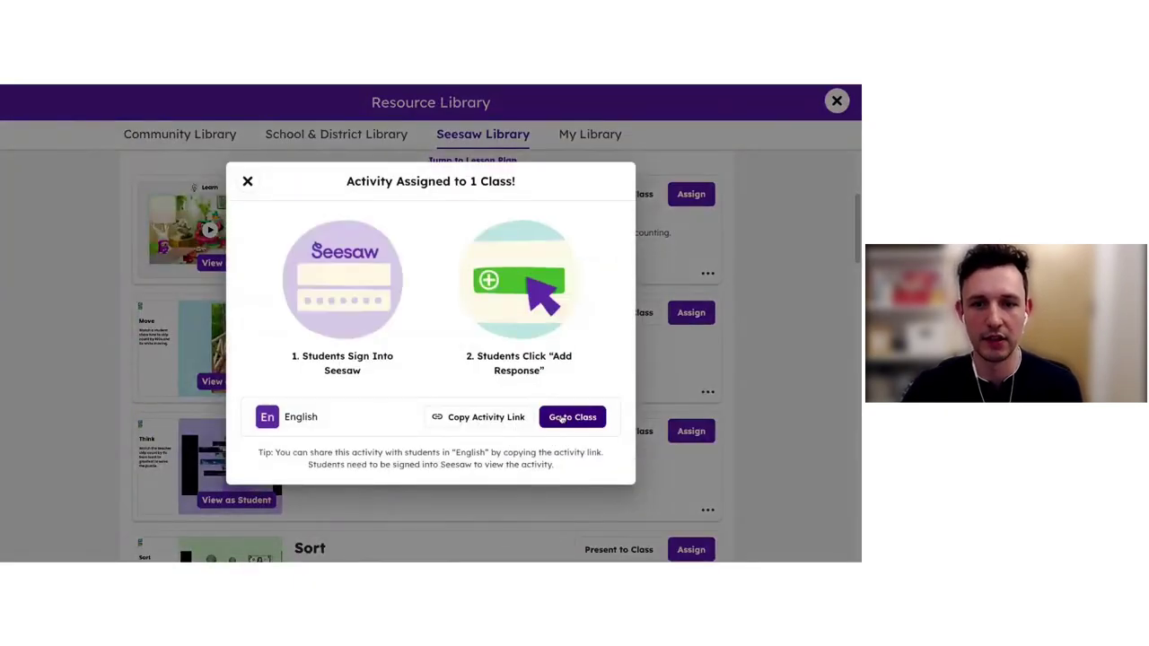
click(562, 418)
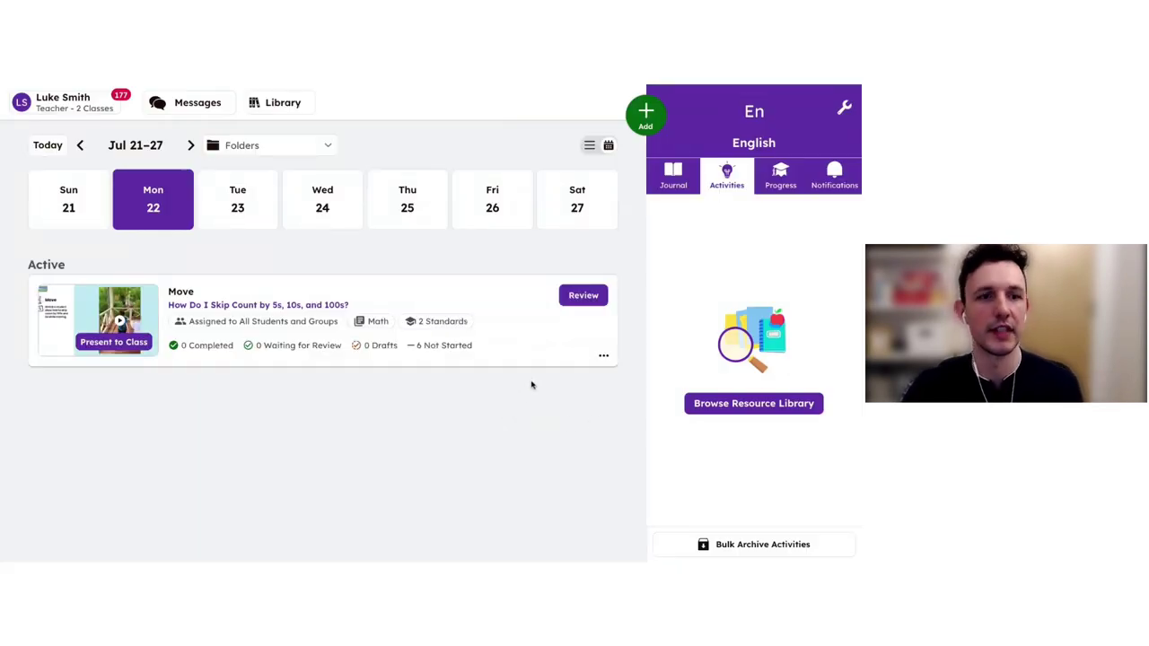
click(586, 305)
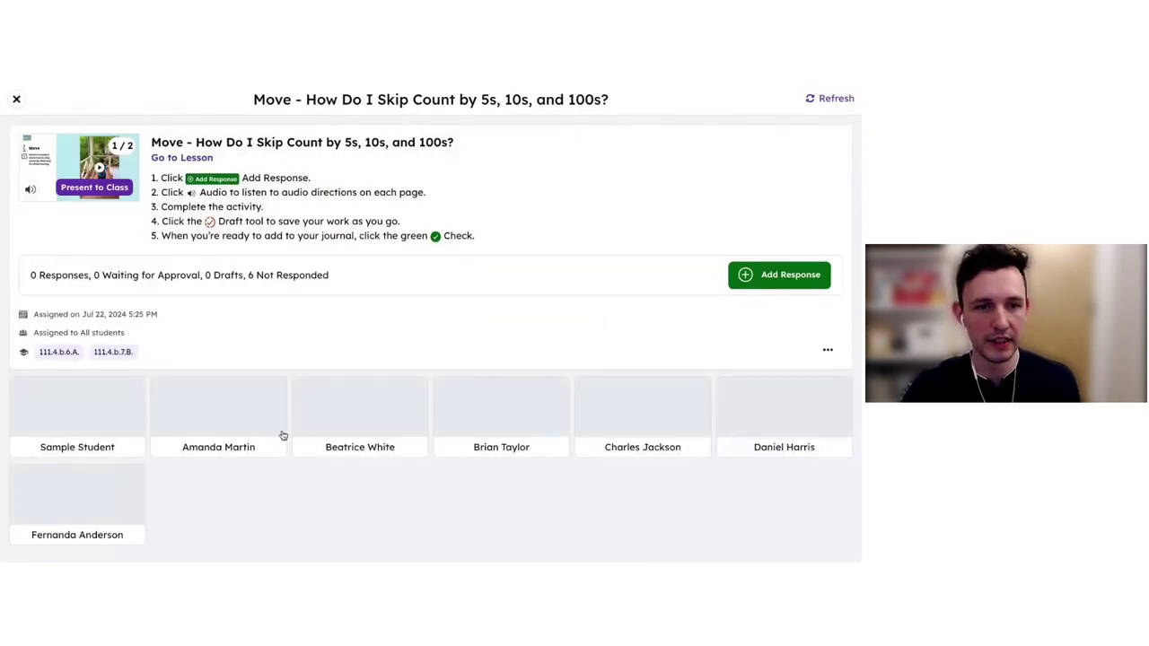
mouse_move(55, 354)
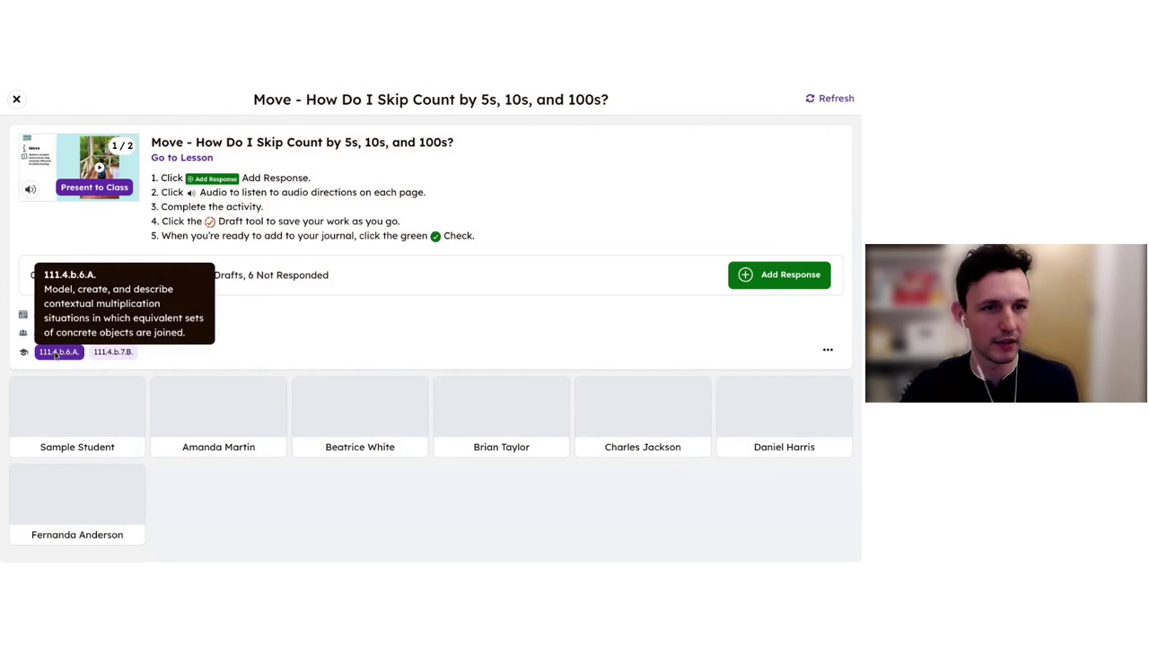
Submit a response to the Move activity for the student with the butterfly icon, adding a short pen stroke on page 2.
click(790, 282)
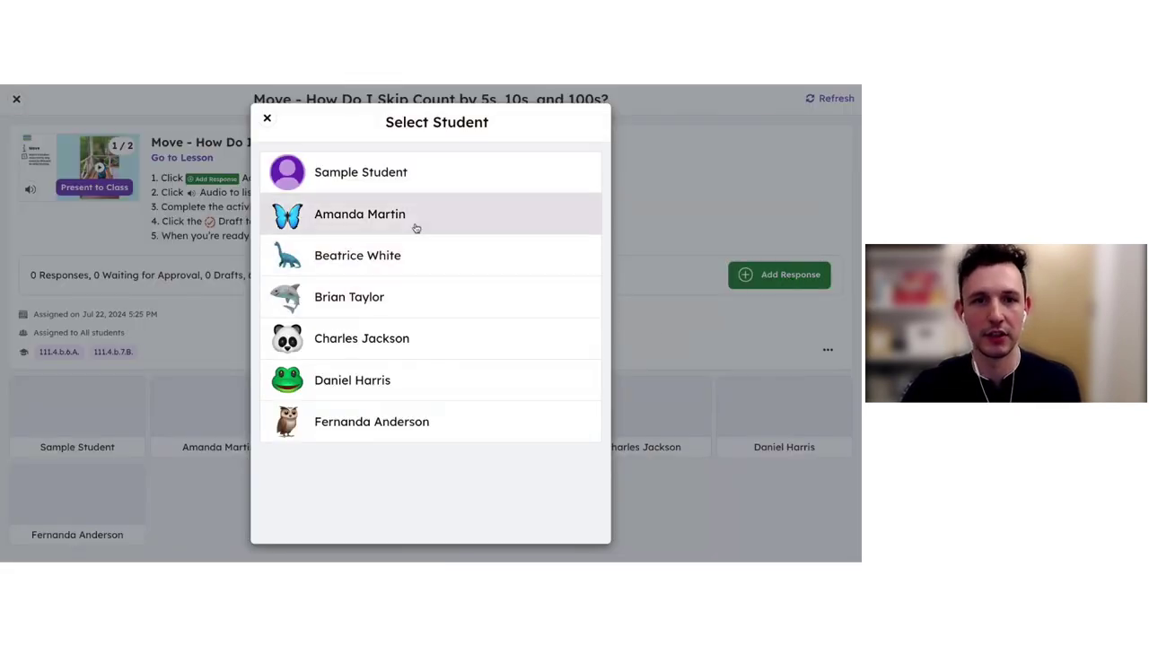
click(416, 228)
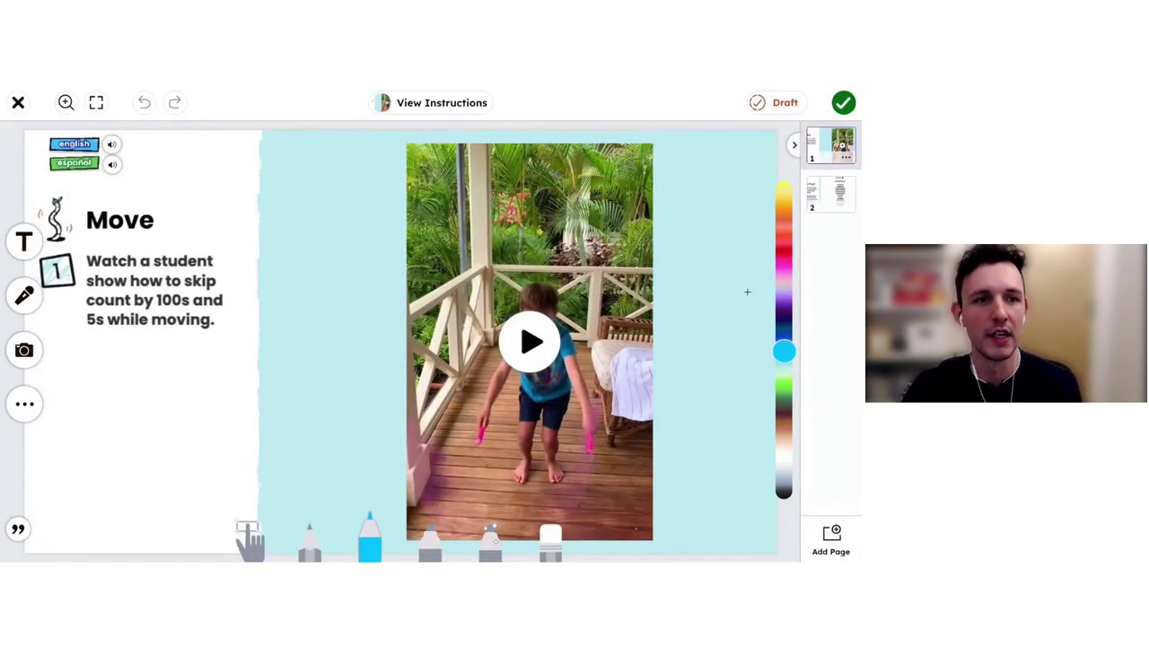
click(826, 208)
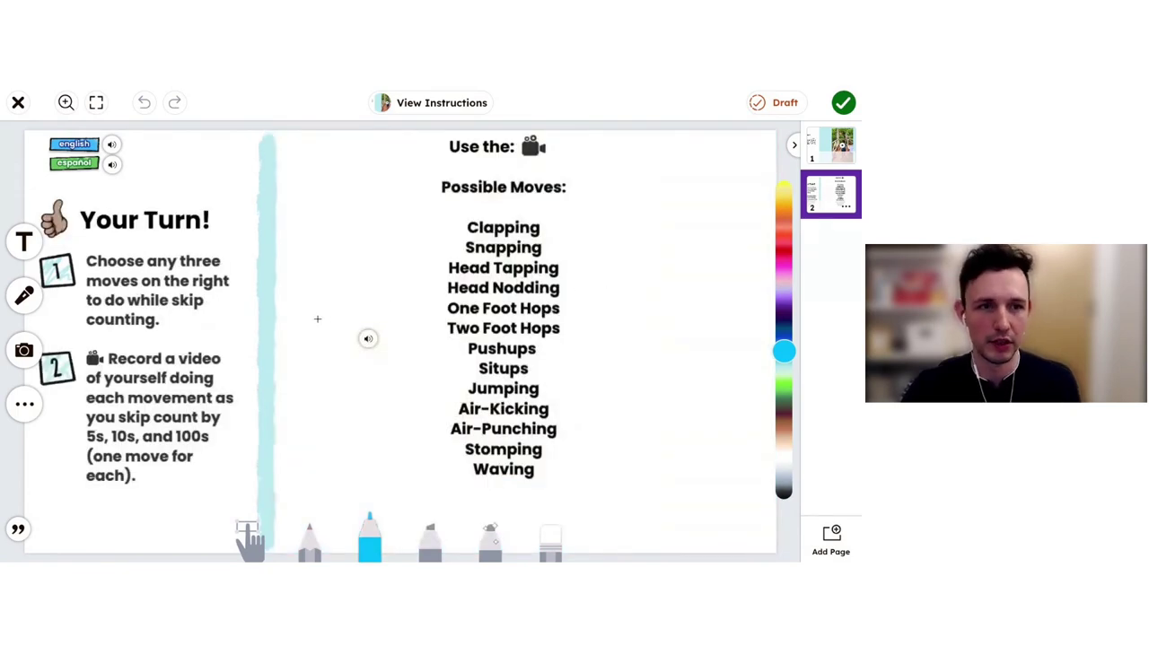
drag(237, 188, 301, 230)
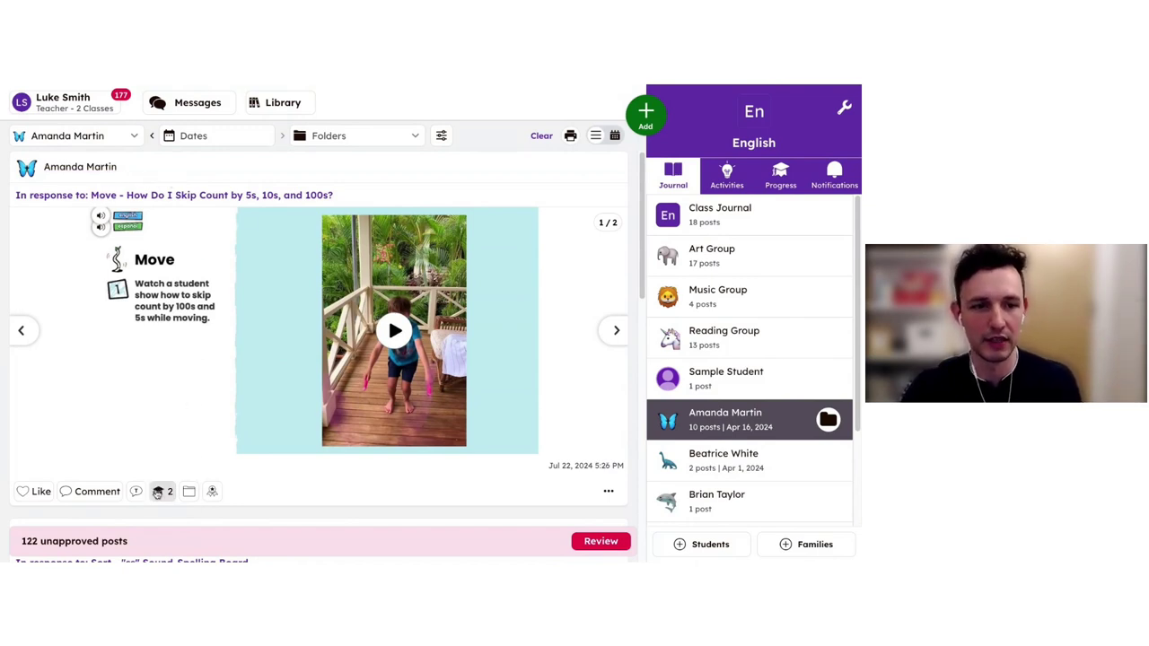
Grade the student's Move response with 4 stars for 111.4.b.7.B. and 3 stars for 111.4.b.6.A., and save the ratings.
click(158, 492)
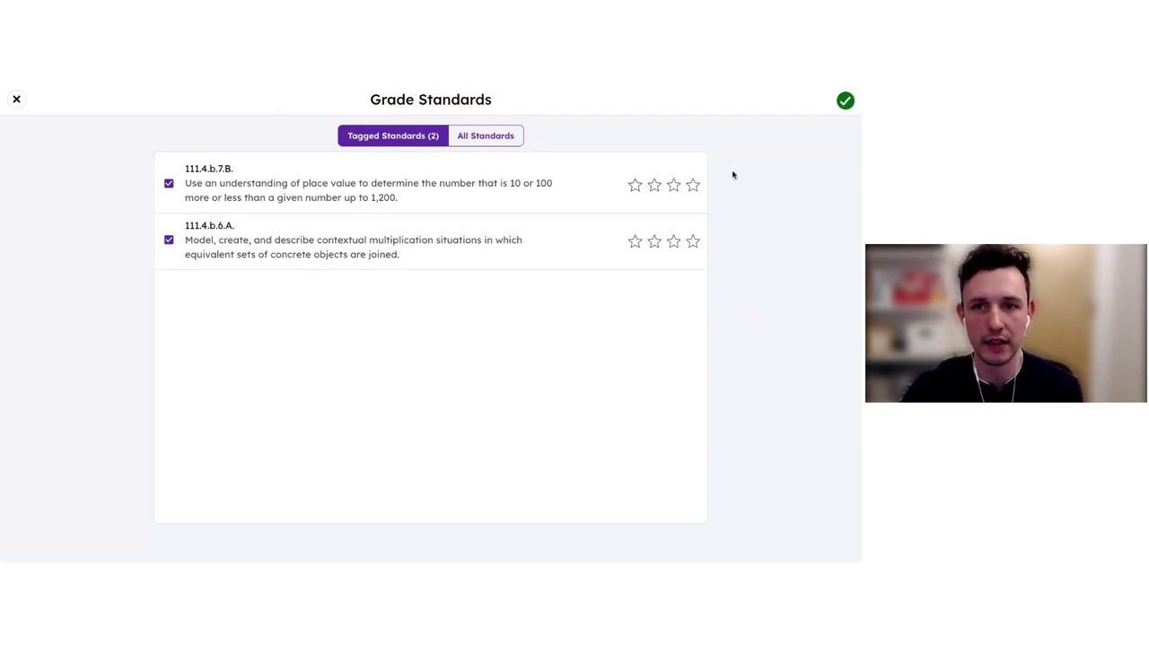
click(693, 185)
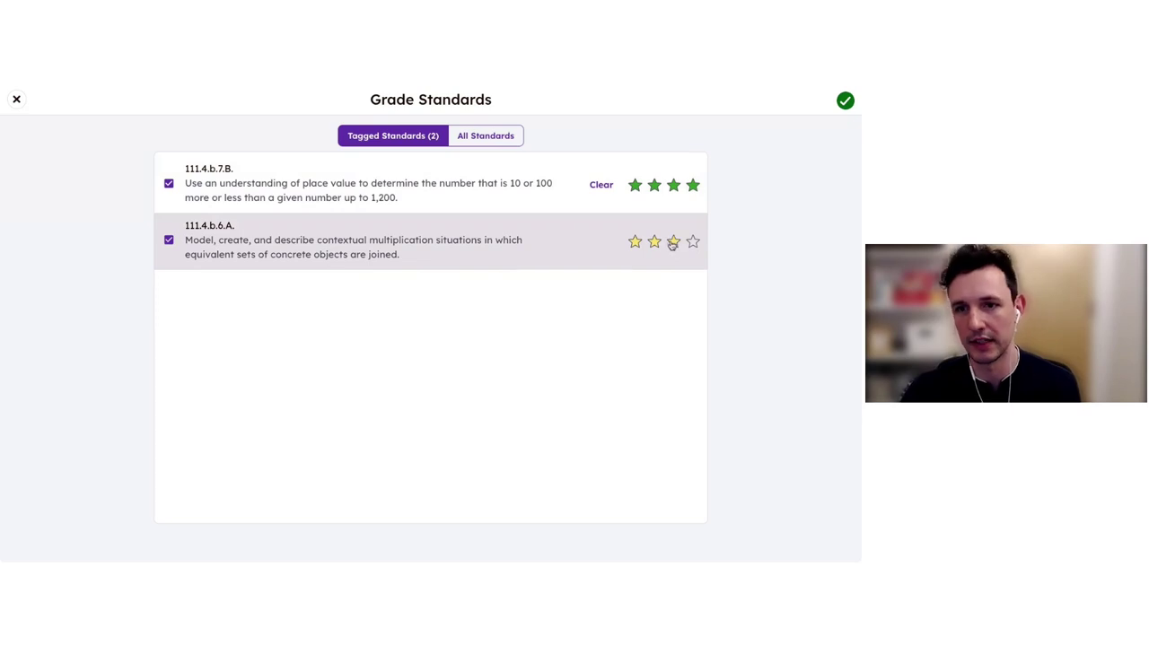
click(673, 242)
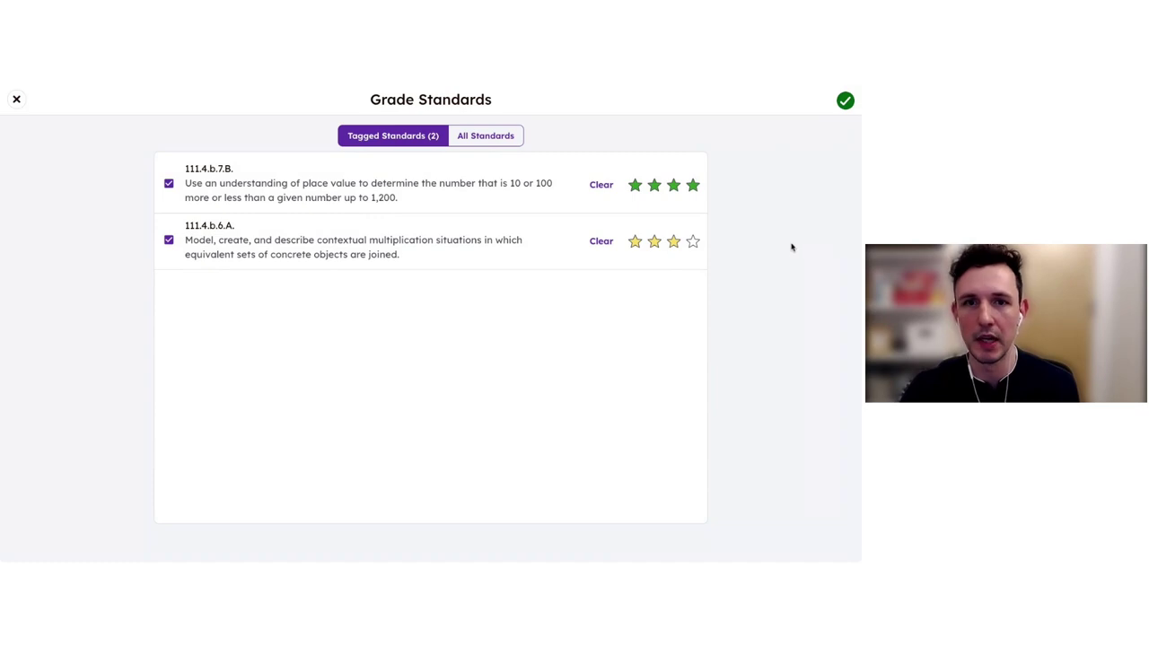
click(846, 101)
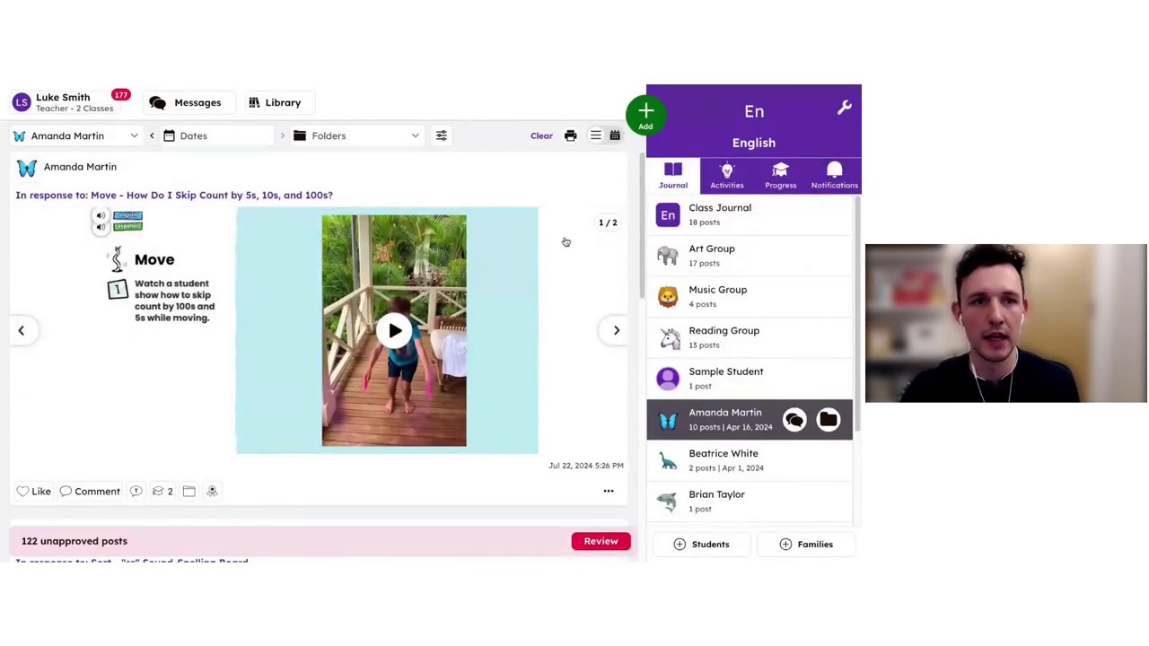
View the English class's progress by standard and inspect the student's rating for 111.4.b.7.B.
click(789, 190)
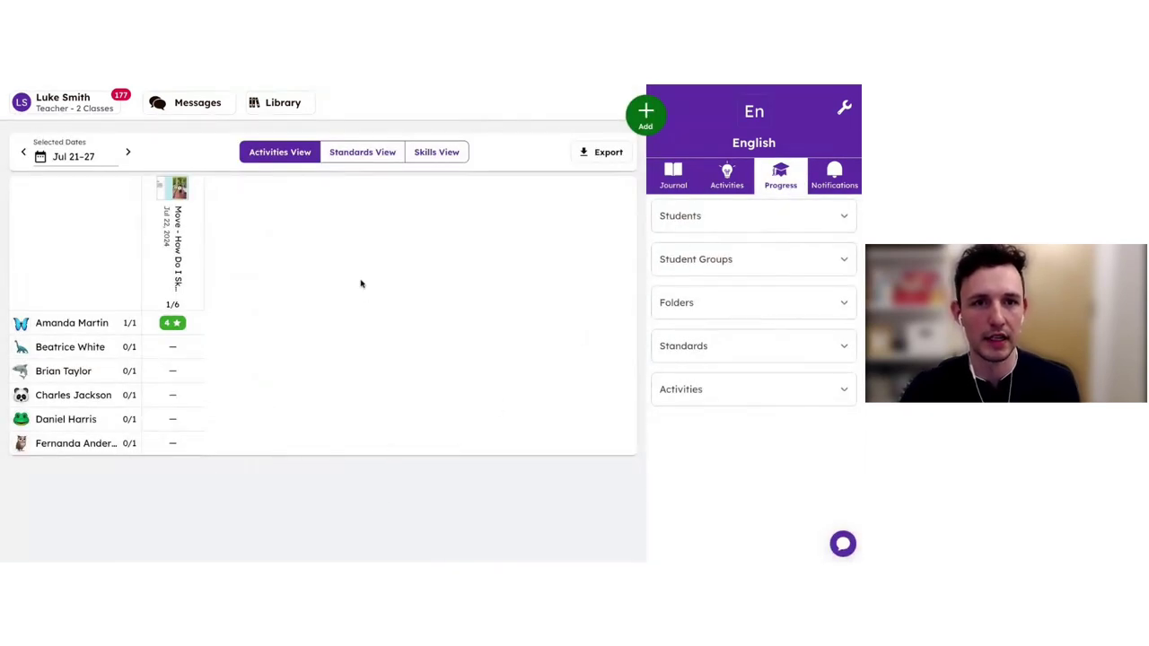
click(367, 154)
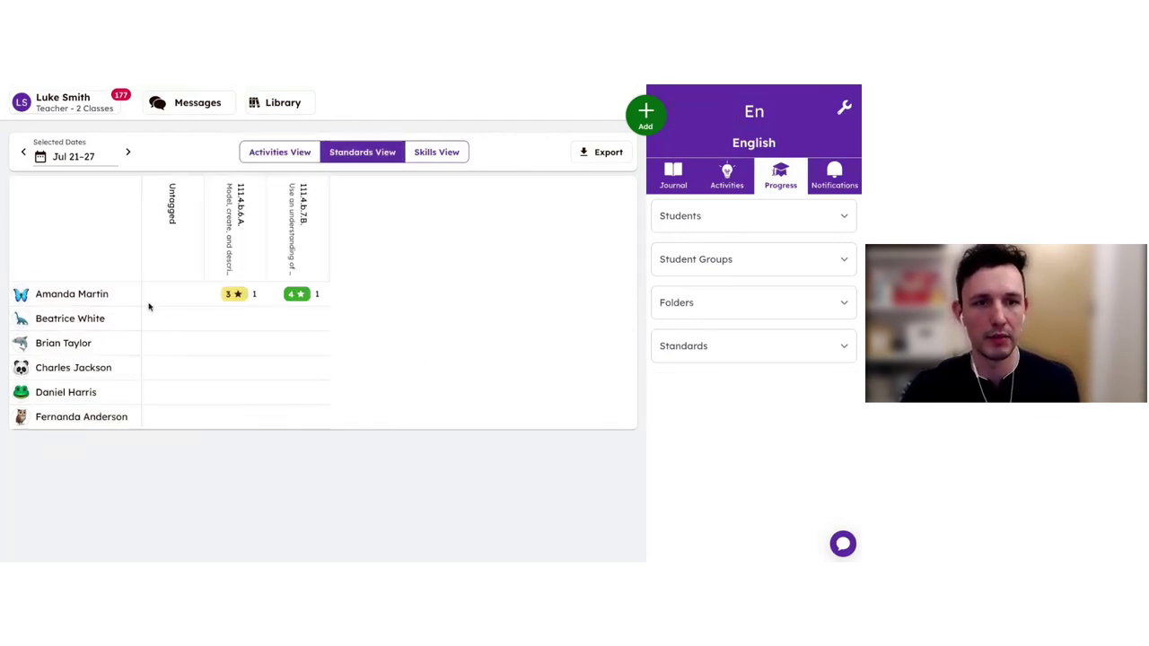
click(297, 256)
click(364, 243)
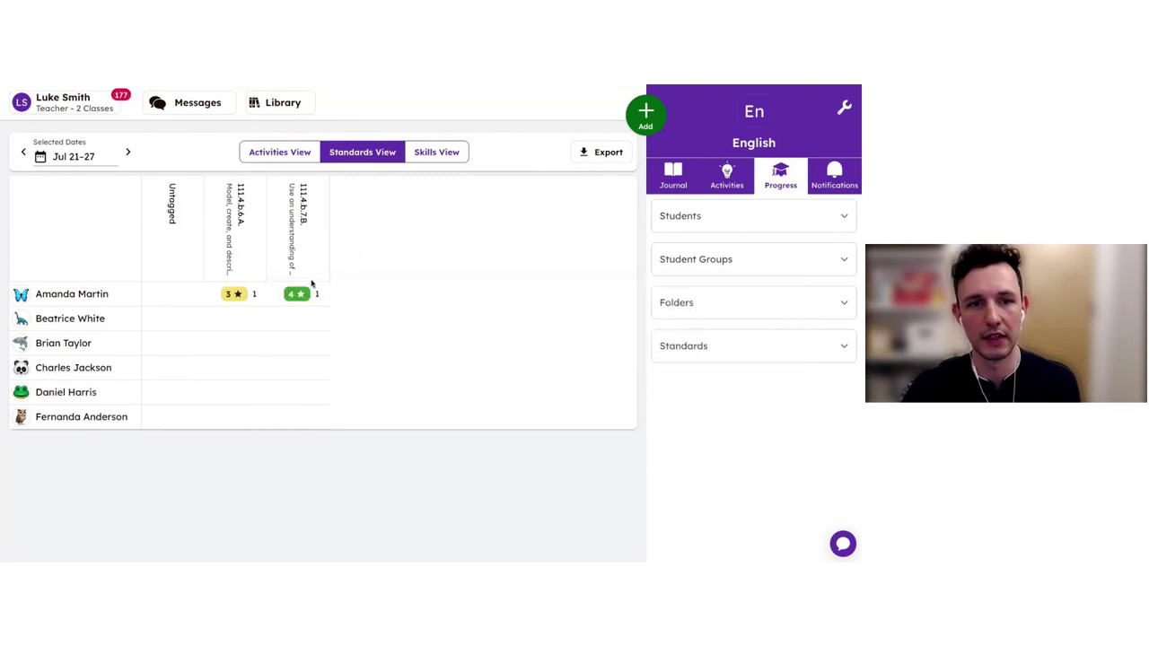
click(297, 294)
click(432, 241)
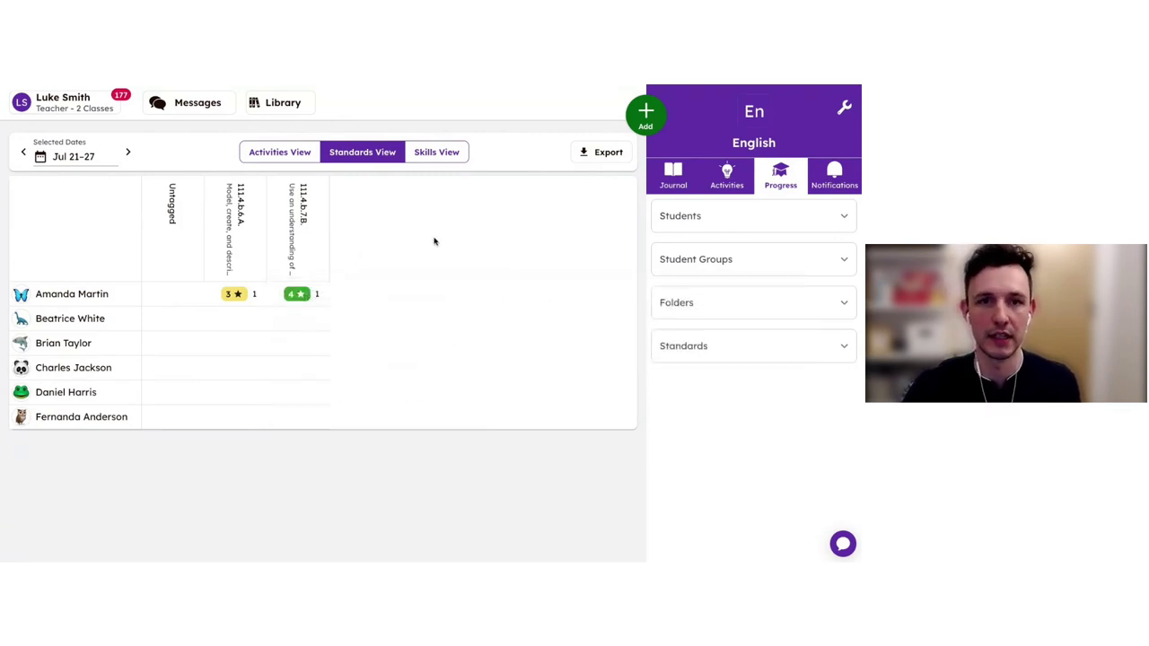